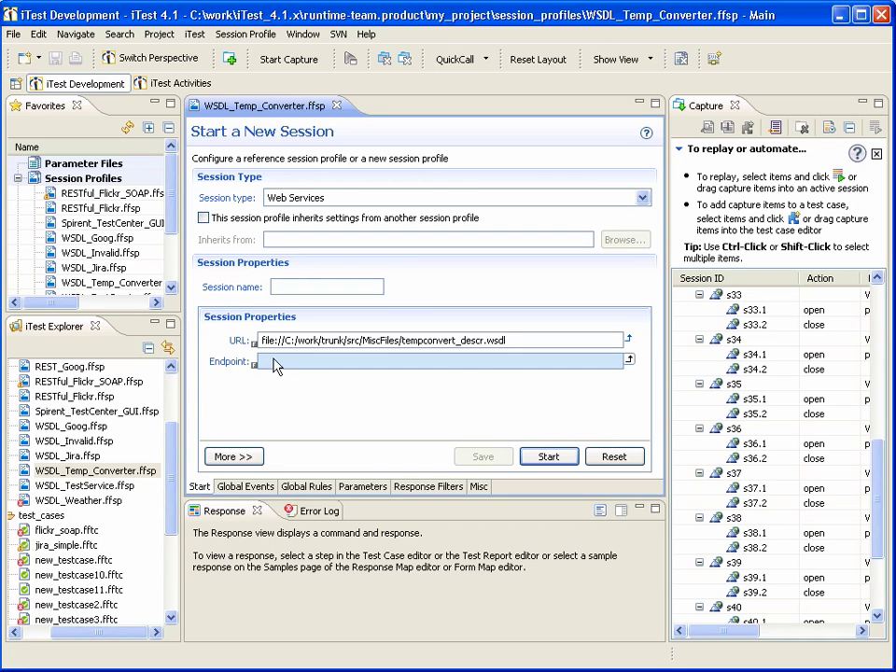
Check the session's Authentication and HTTP headers settings, then start the s41:WSDL_Temp_Converter session
left_click(239, 458)
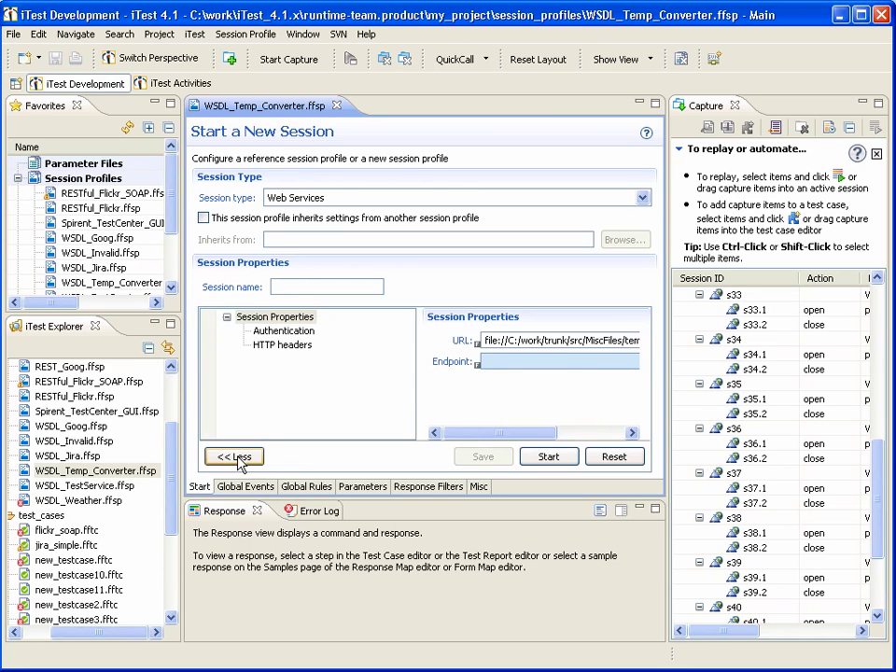
left_click(289, 332)
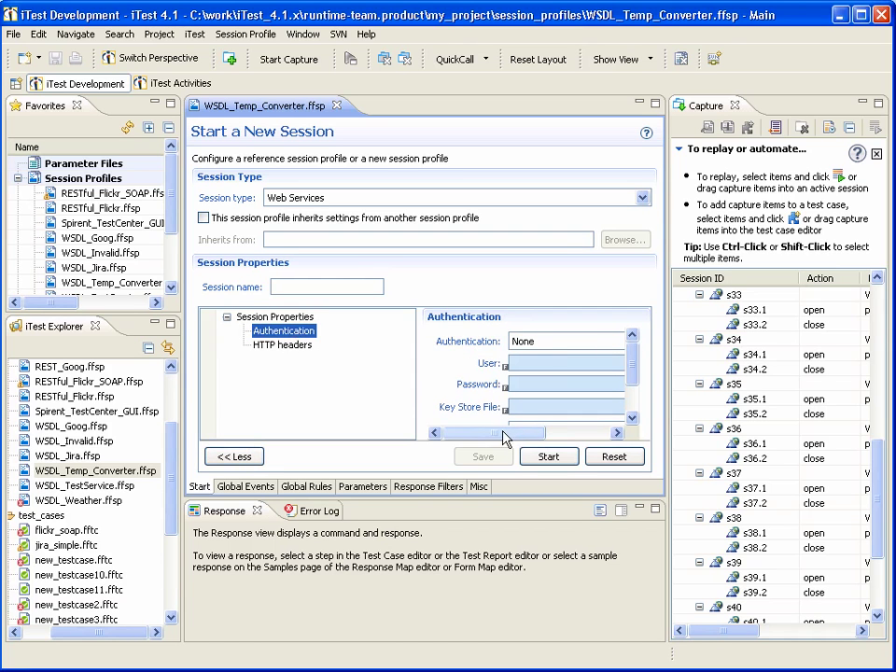
left_click_drag(504, 433, 472, 435)
left_click(287, 347)
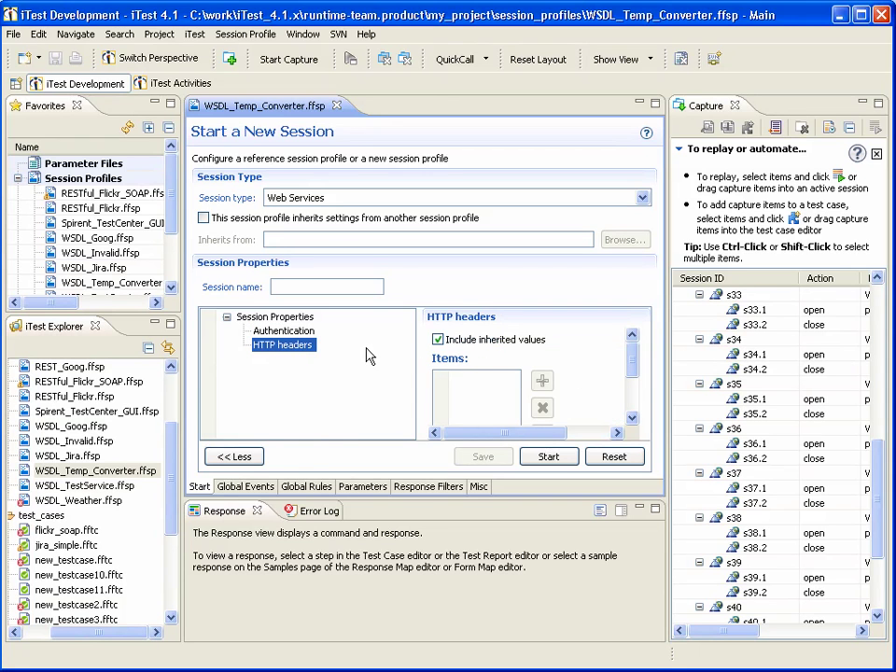
left_click(245, 457)
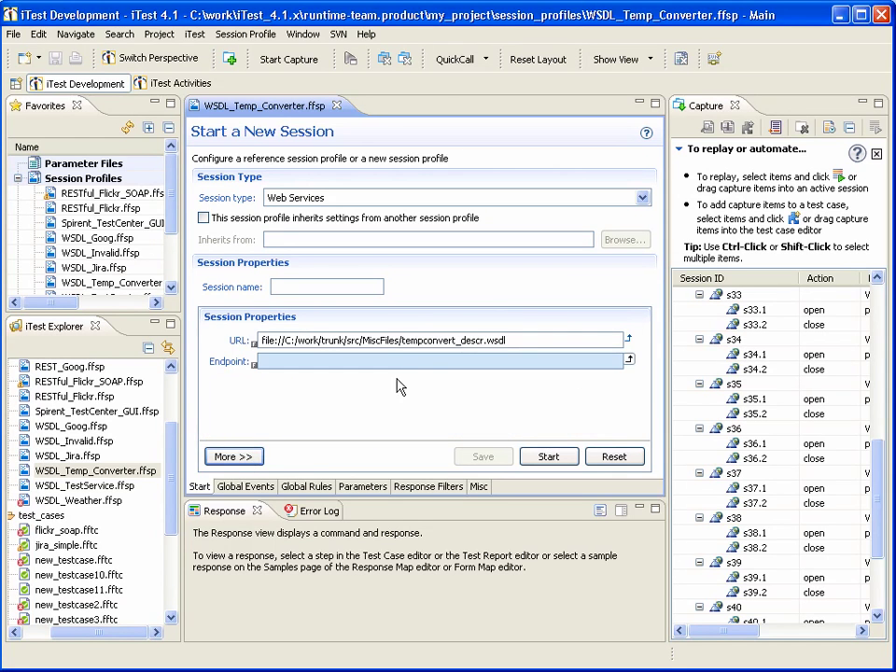
left_click(549, 456)
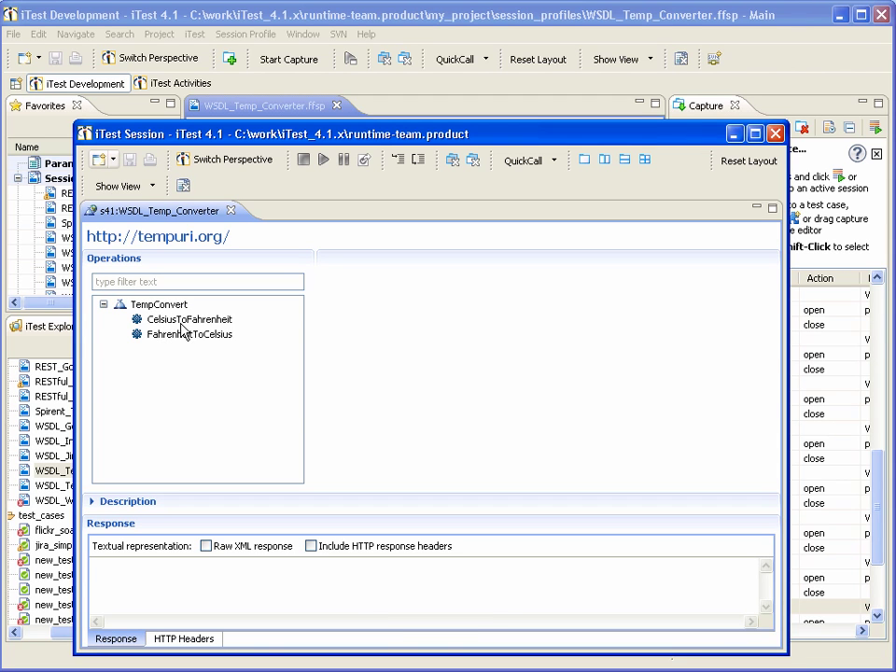
Open the TempConvert CelsiusToFahrenheit request form
left_click(184, 322)
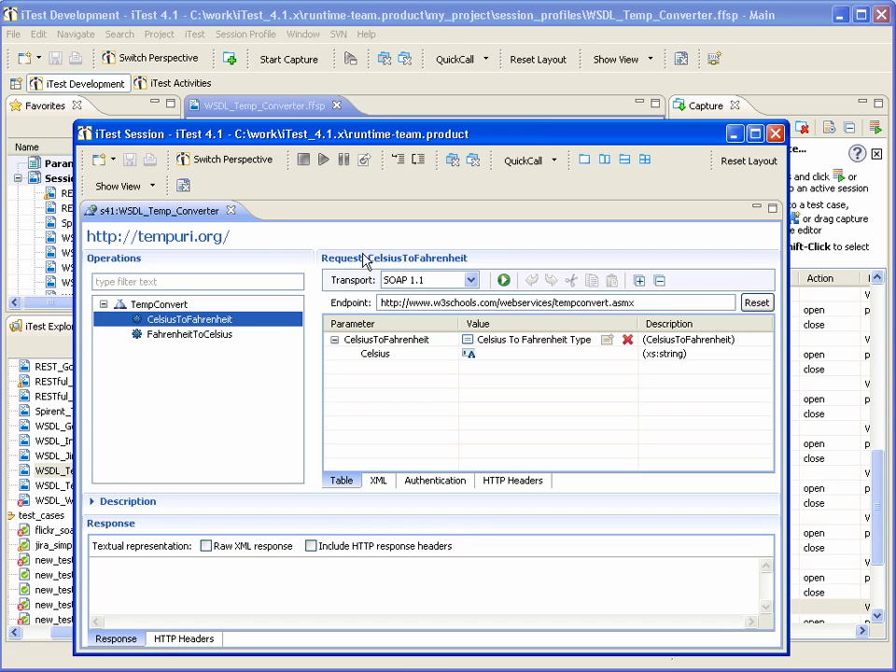
left_click(471, 280)
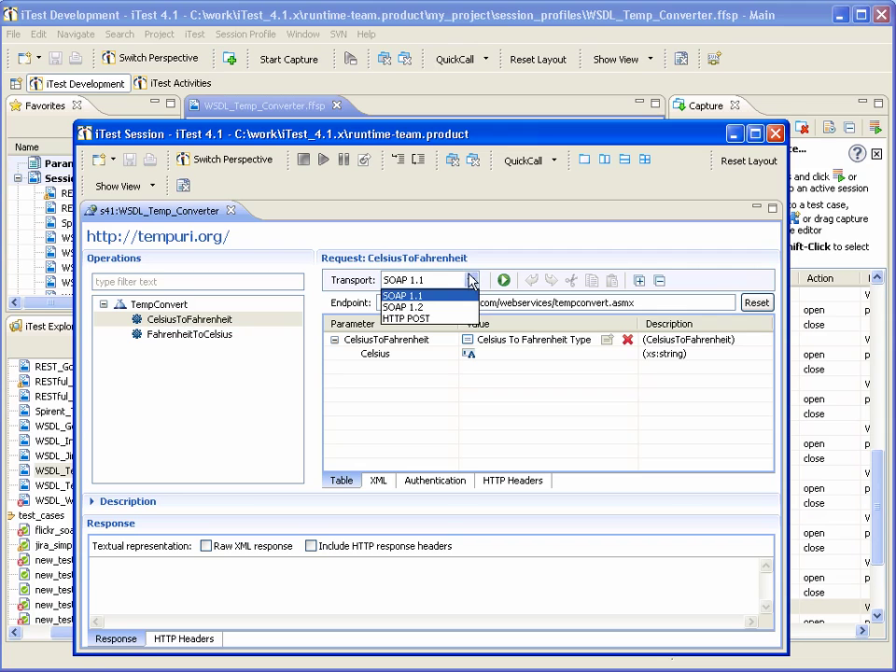
left_click(439, 260)
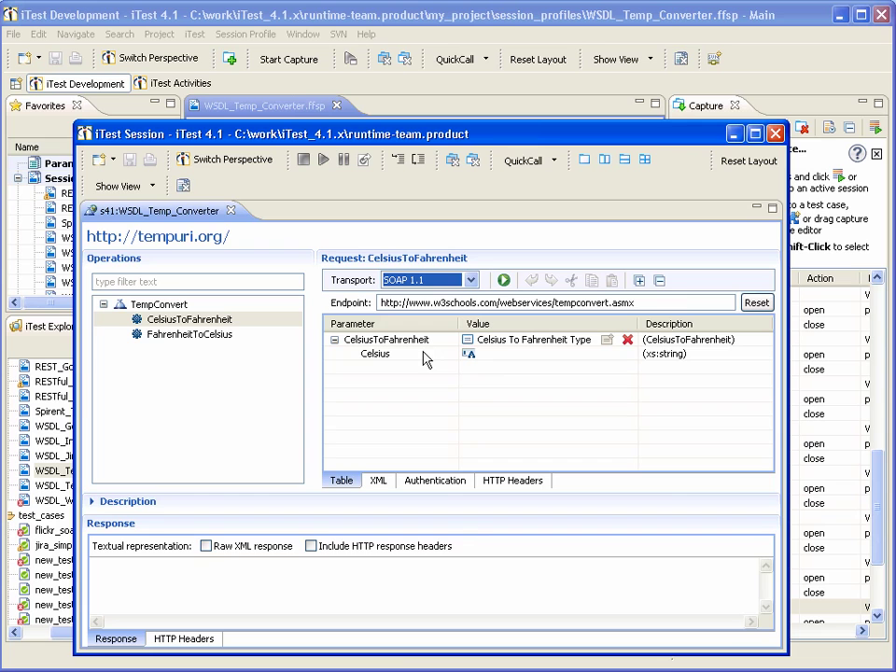
Enter 100 as the Celsius value, then change it to 1000 in the XML view
left_click(501, 354)
type("100")
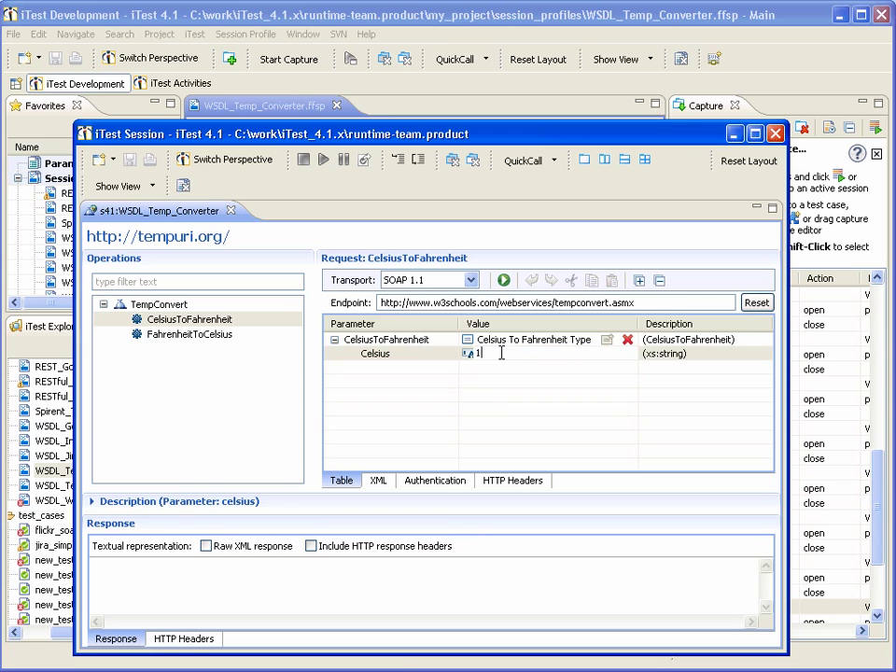
left_click(456, 395)
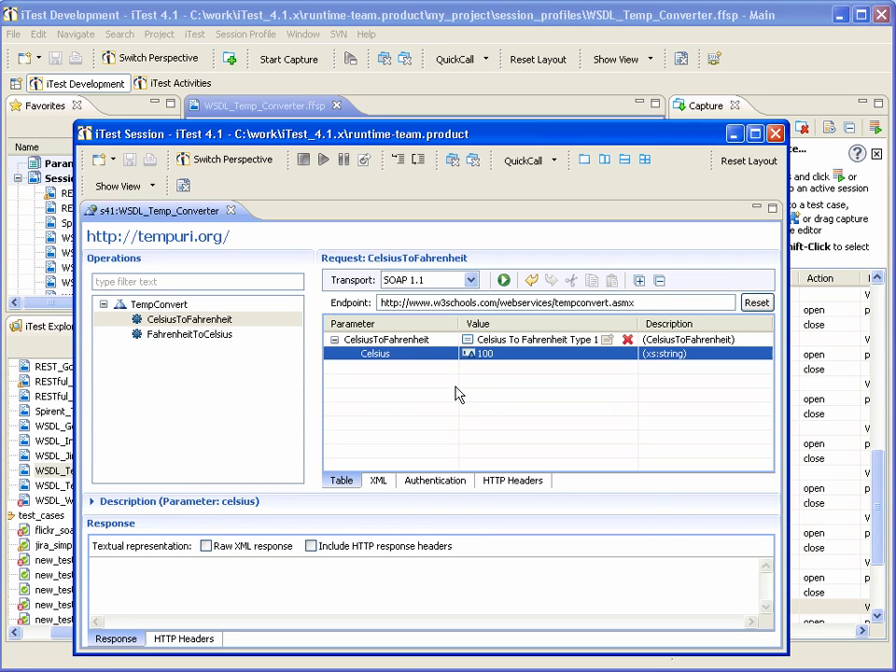
left_click(378, 481)
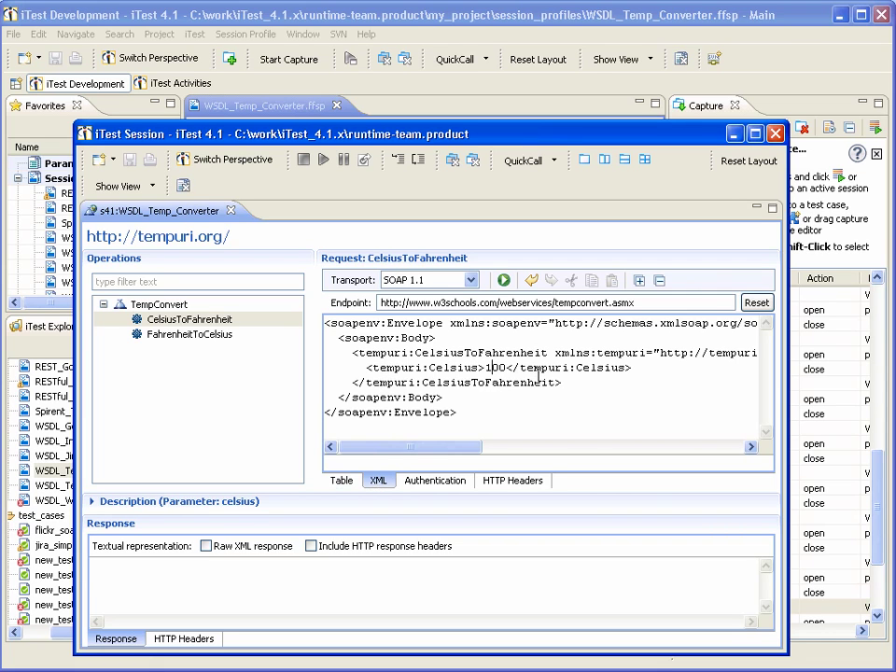
type("0")
left_click(343, 481)
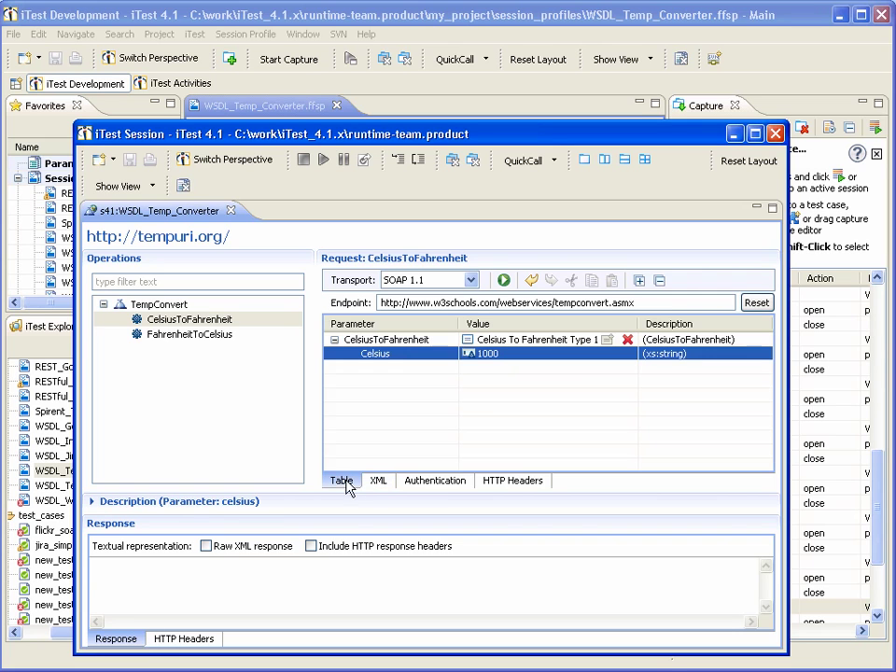
Change the Celsius value to 200 and view the request as SOAP XML
left_click(487, 354)
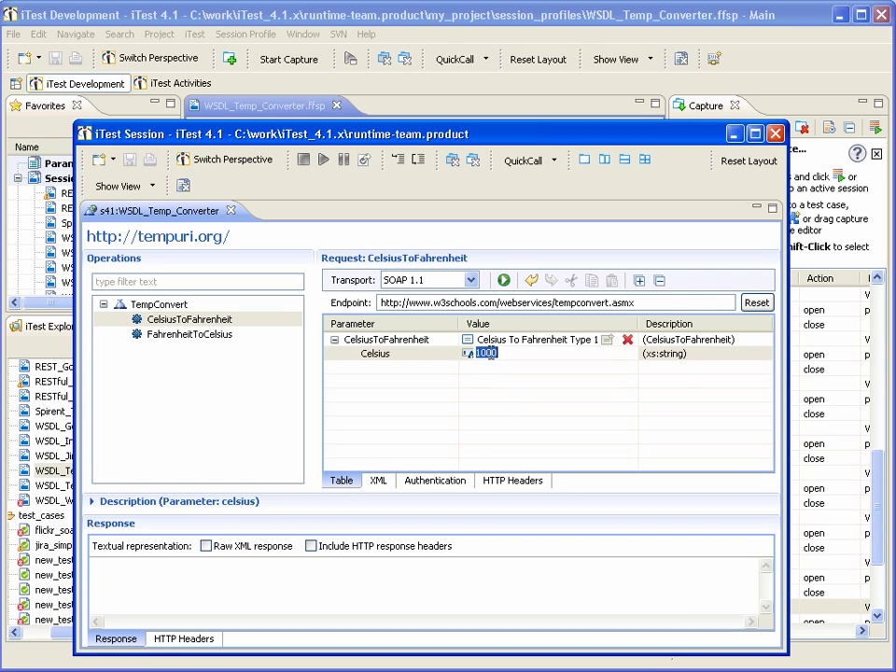
type("200")
key("Return")
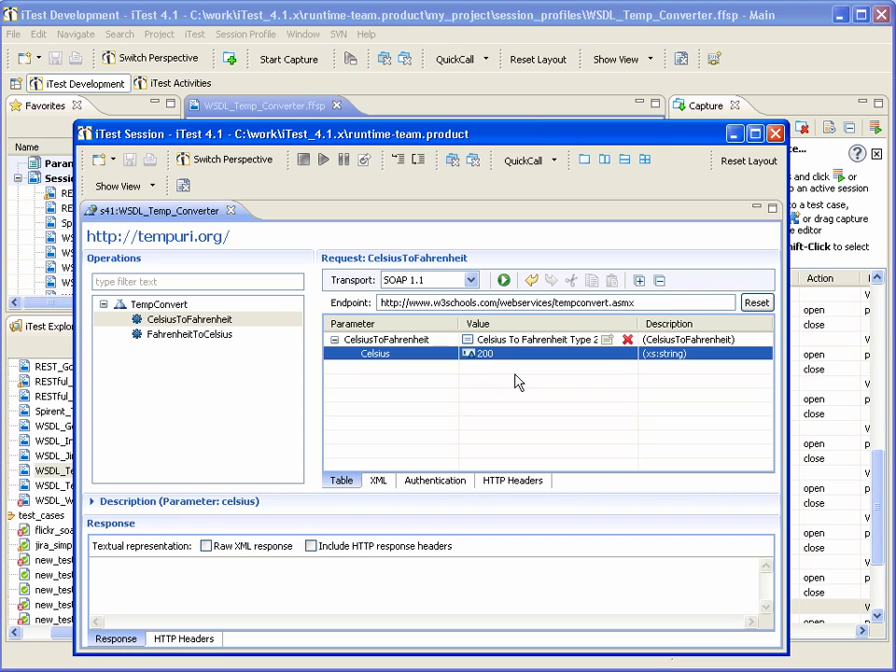
left_click(376, 483)
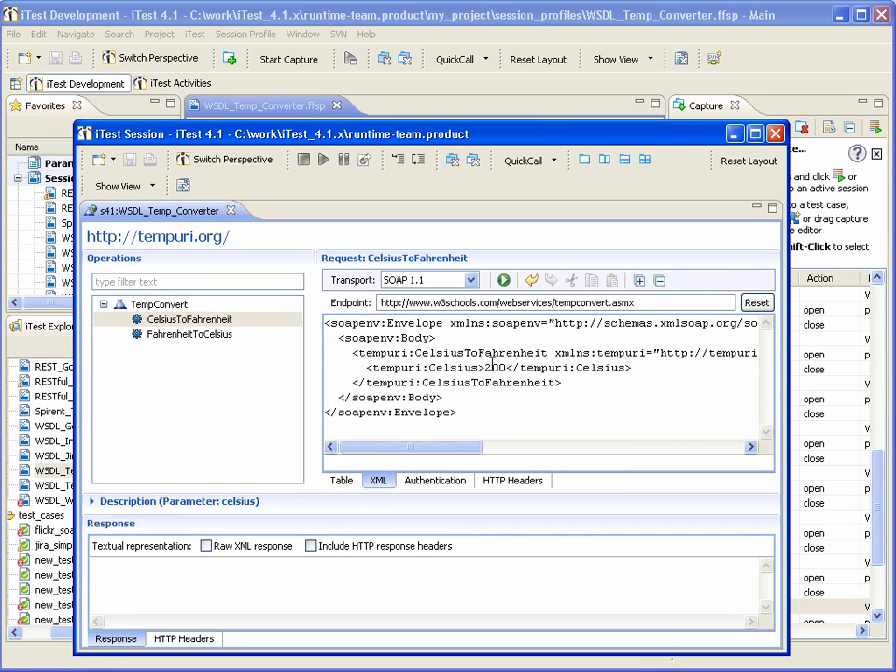
Confirm authentication is None and no HTTP headers are defined, then return to the parameter table
left_click(434, 486)
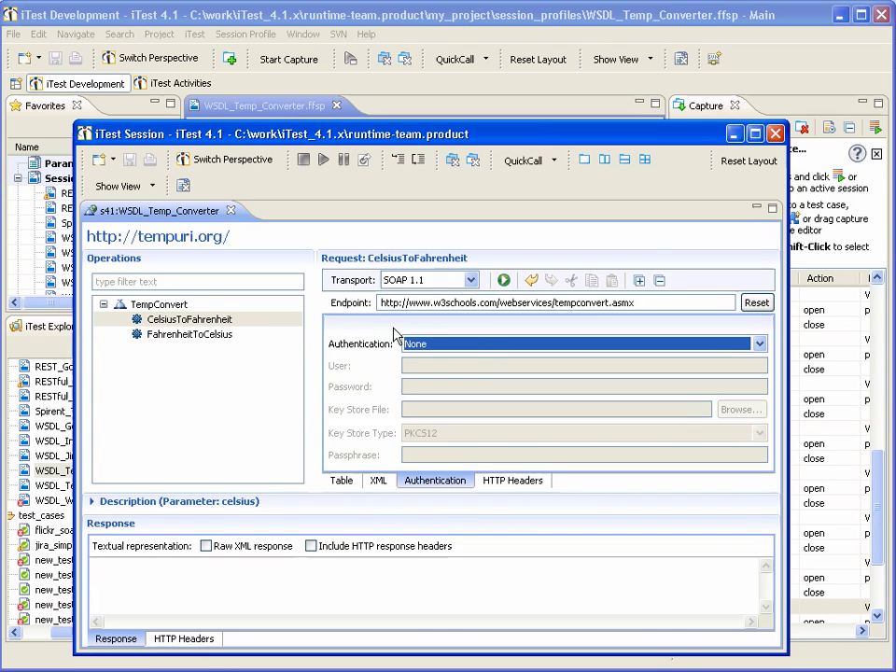
left_click(512, 484)
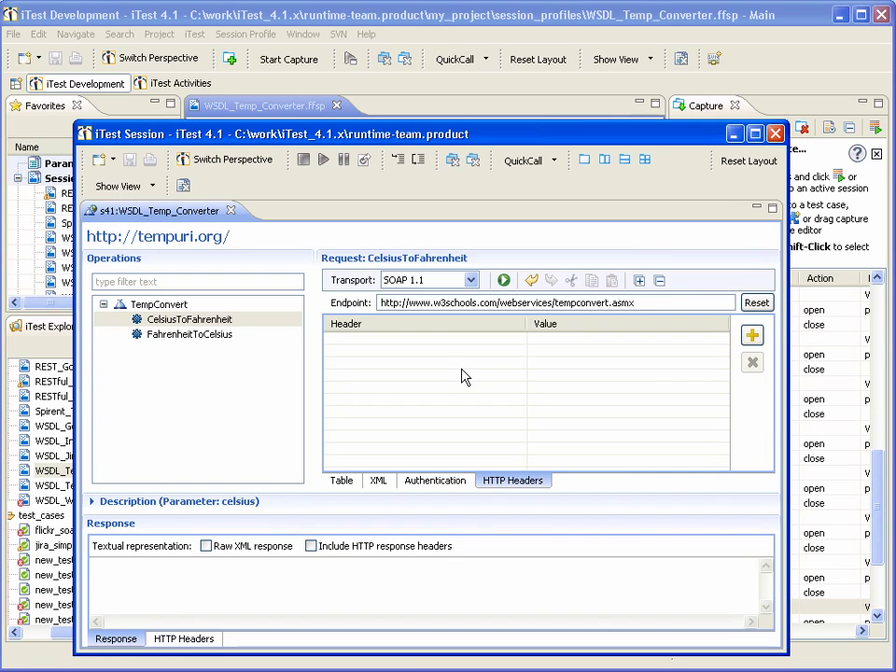
left_click(345, 480)
Run the CelsiusToFahrenheit request and get 392 Fahrenheit in the Response pane
left_click(504, 281)
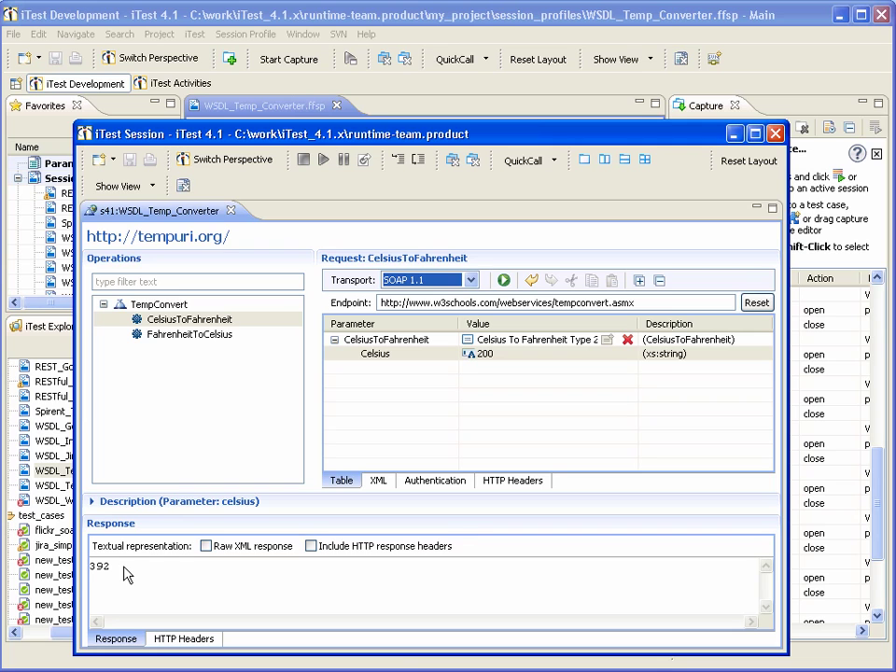
left_click(93, 572)
Enable Raw XML response, rerun the request, and scroll through the returned SOAP envelope
left_click(207, 547)
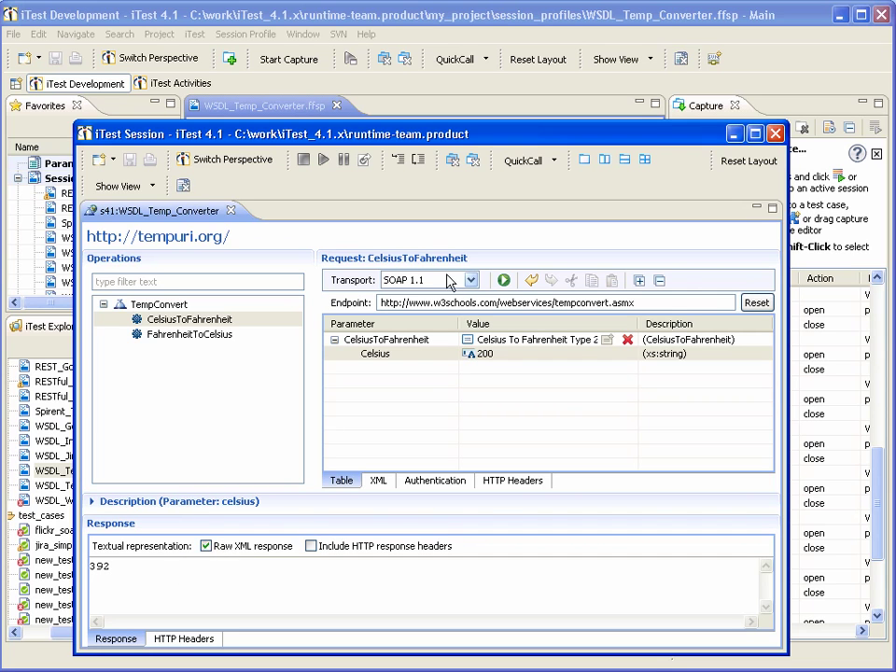
left_click(505, 281)
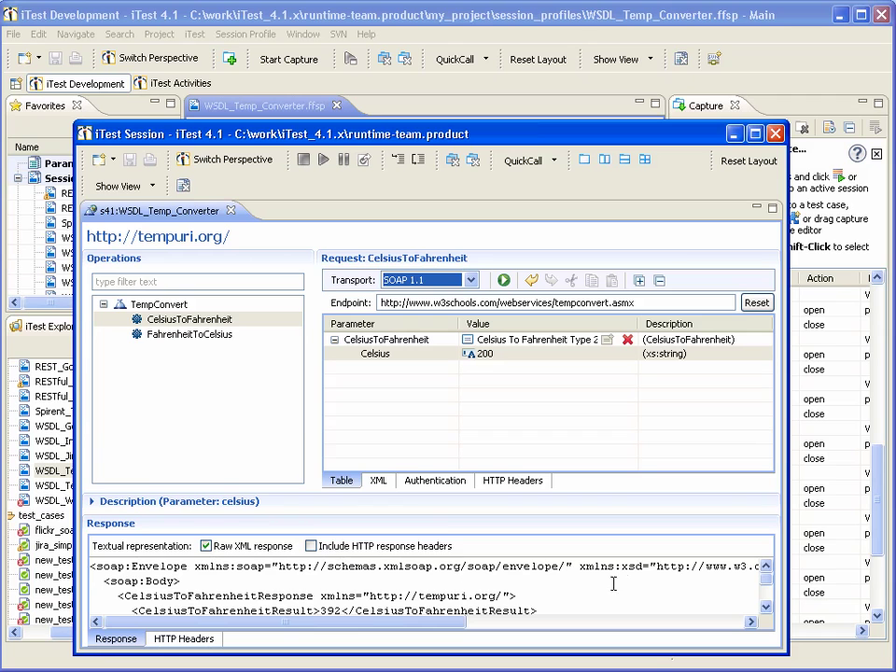
left_click(405, 595)
scroll(458, 581, "down", 1)
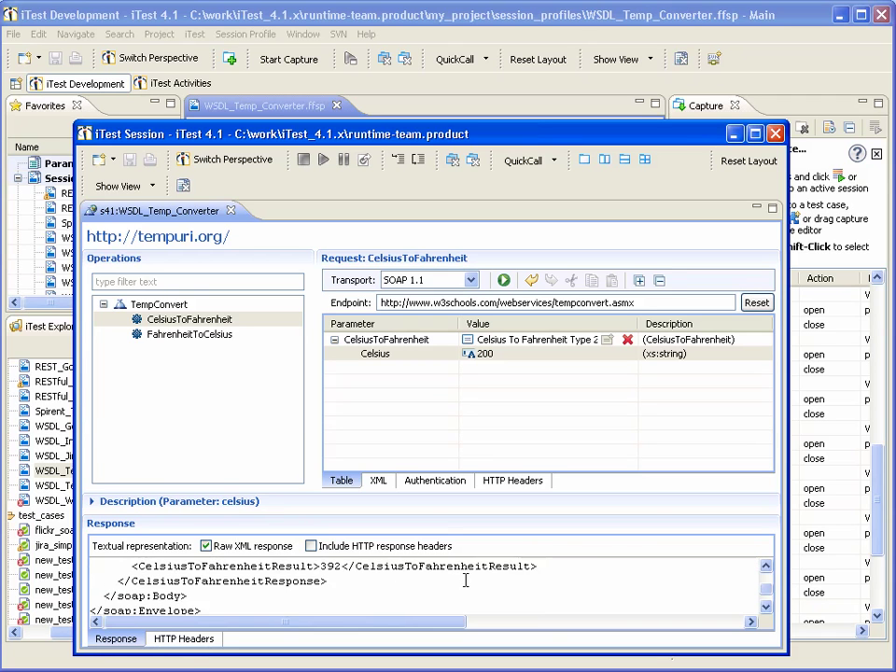
scroll(457, 581, "up", 1)
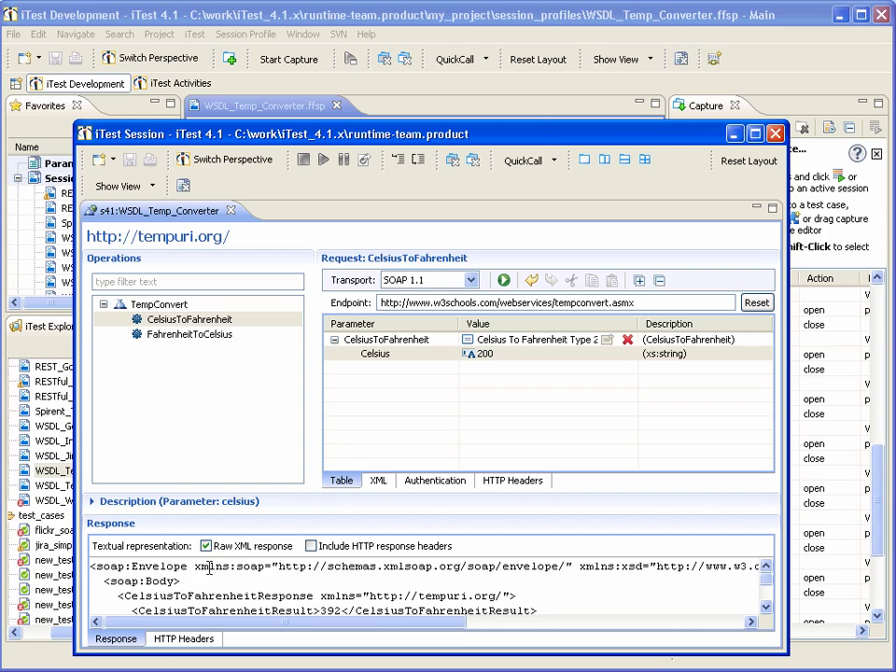
scroll(210, 568, "down", 2)
scroll(234, 584, "up", 2)
Include HTTP response headers, rerun the request, and enlarge the Response pane to read them
left_click(313, 547)
left_click(505, 281)
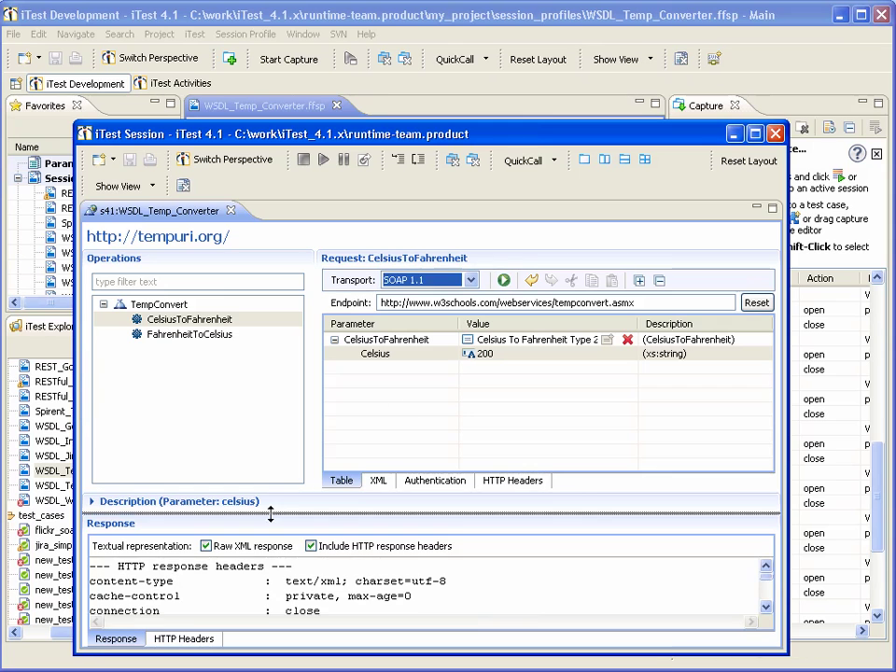
left_click_drag(272, 509, 288, 442)
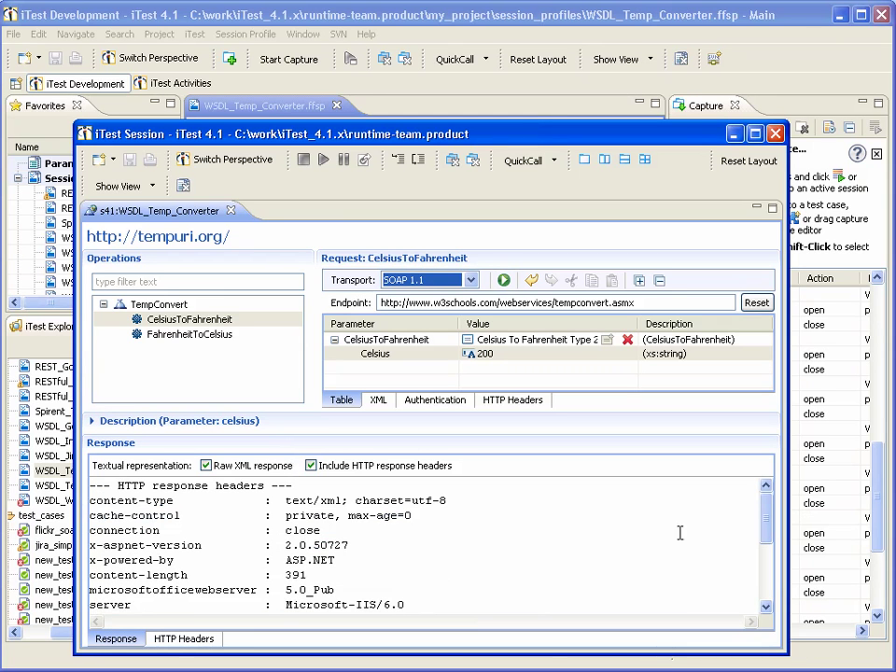
scroll(765, 539, "down", 6)
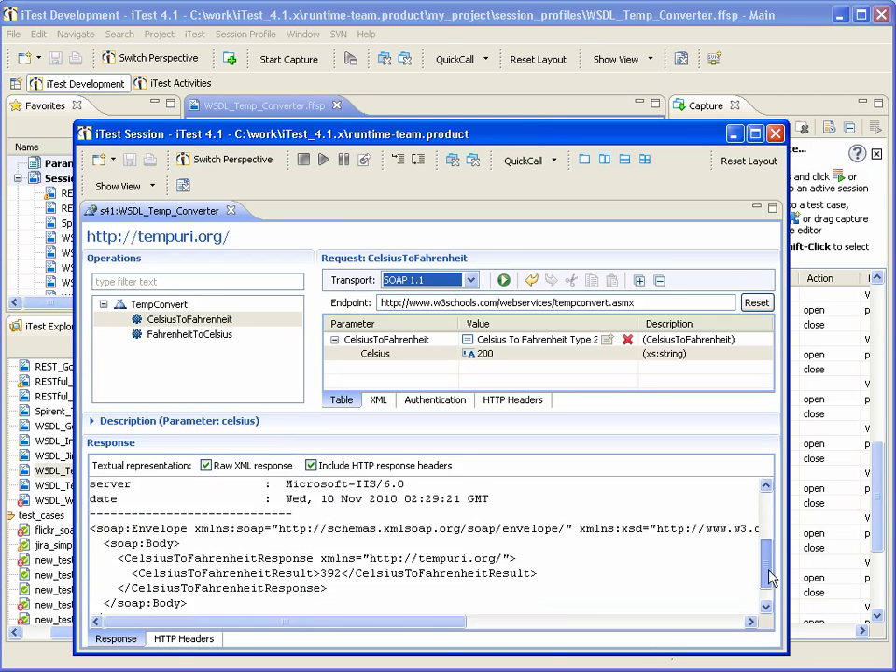